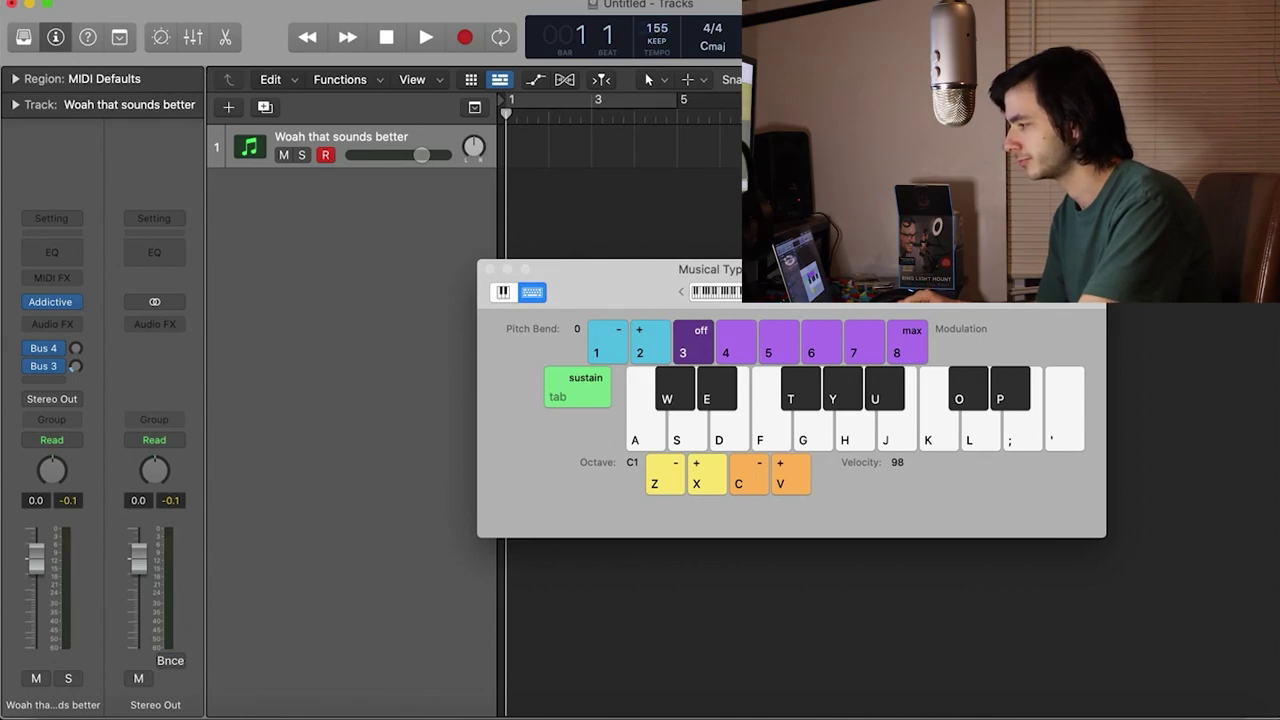
Play the empty project briefly, return the playhead to bar 1 and lower the output volume.
key(space)
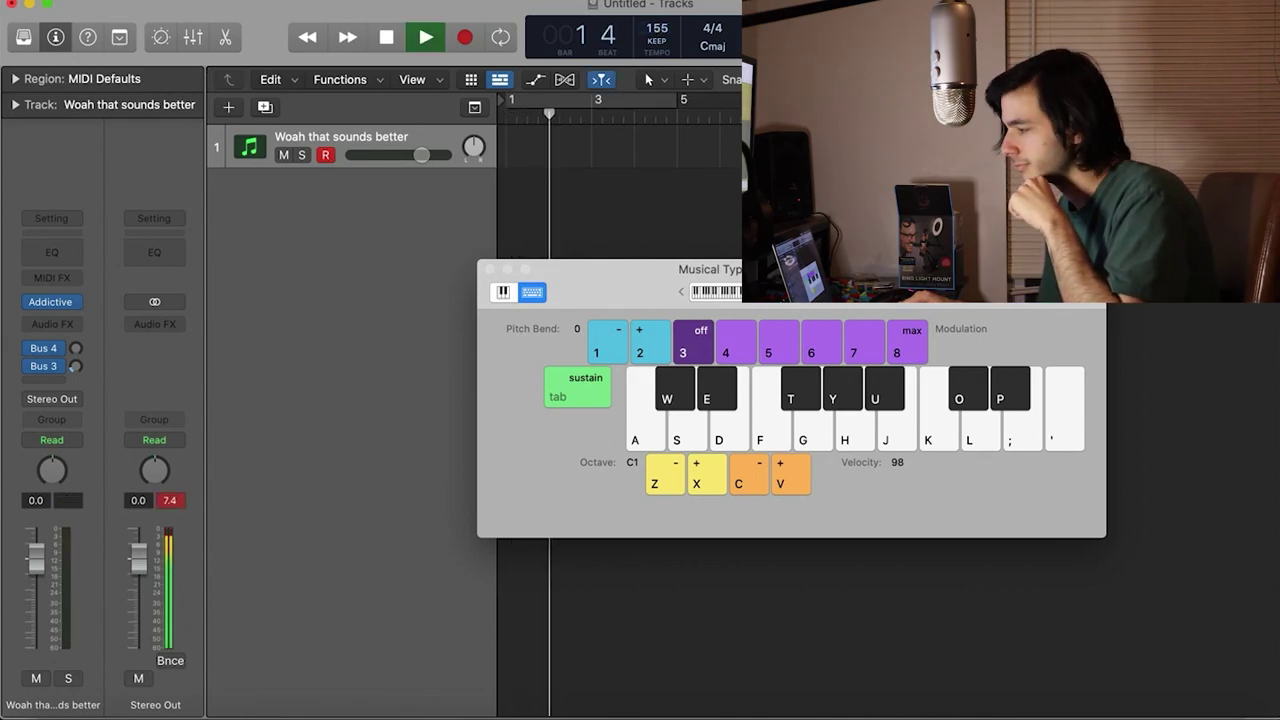
key(space)
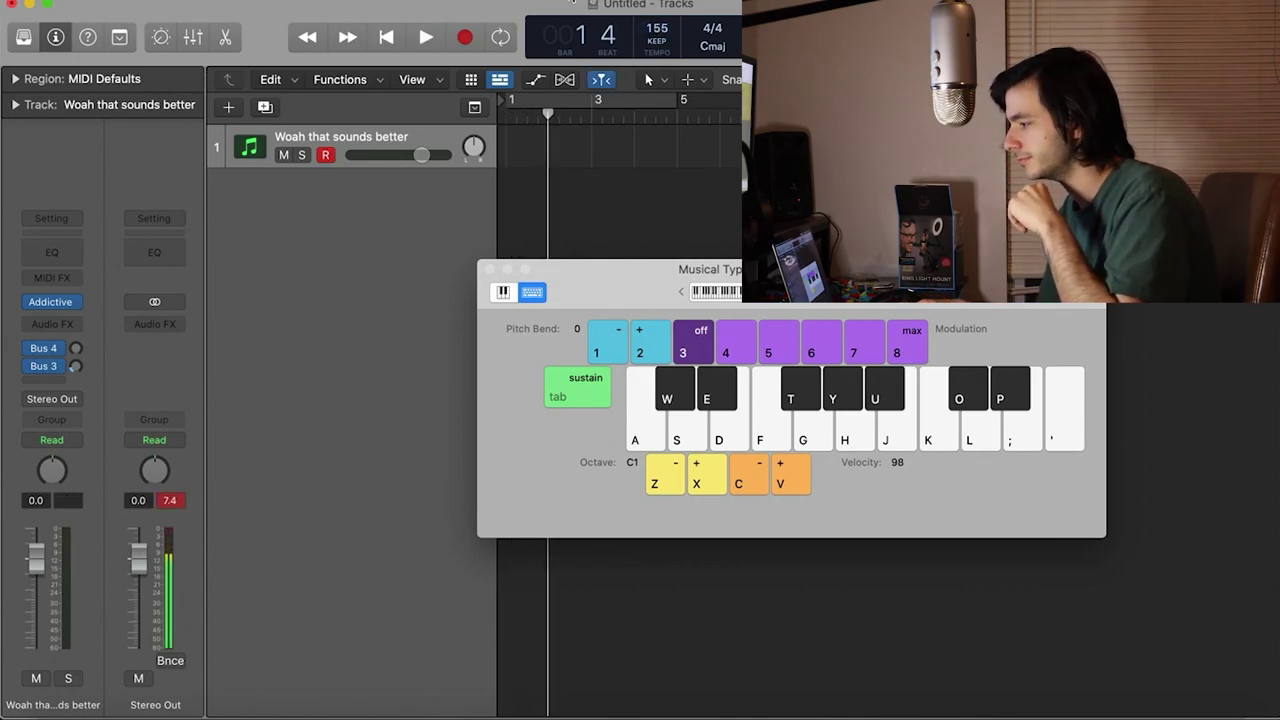
click(384, 40)
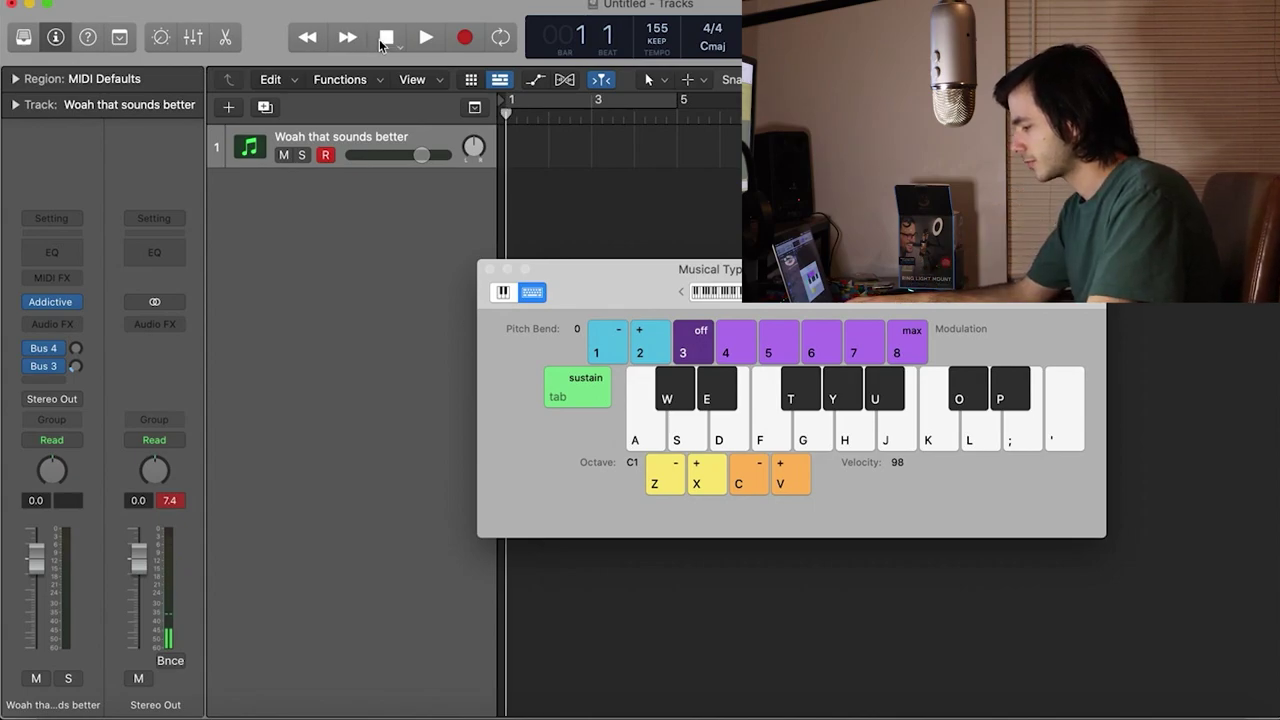
key(XF86AudioLowerVolume)
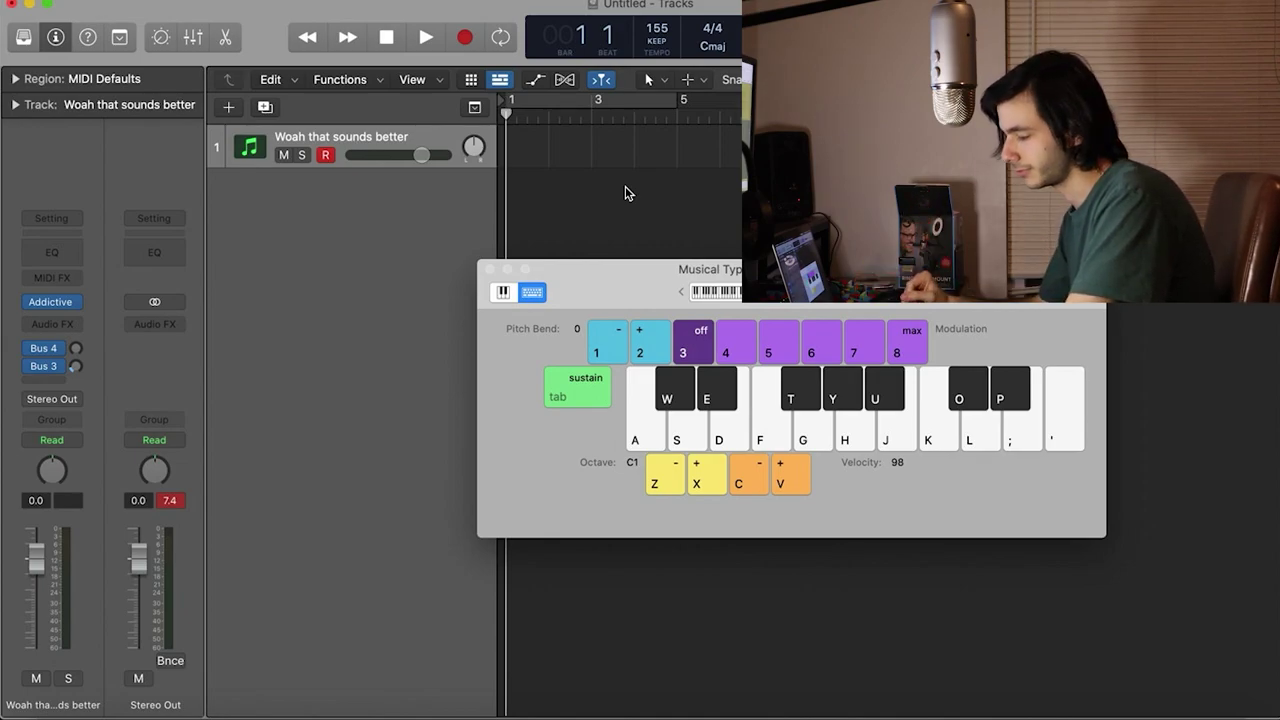
Record a one-bar drum pattern of C1 and D1 hits on the first track, starting from bar 1.
key(r)
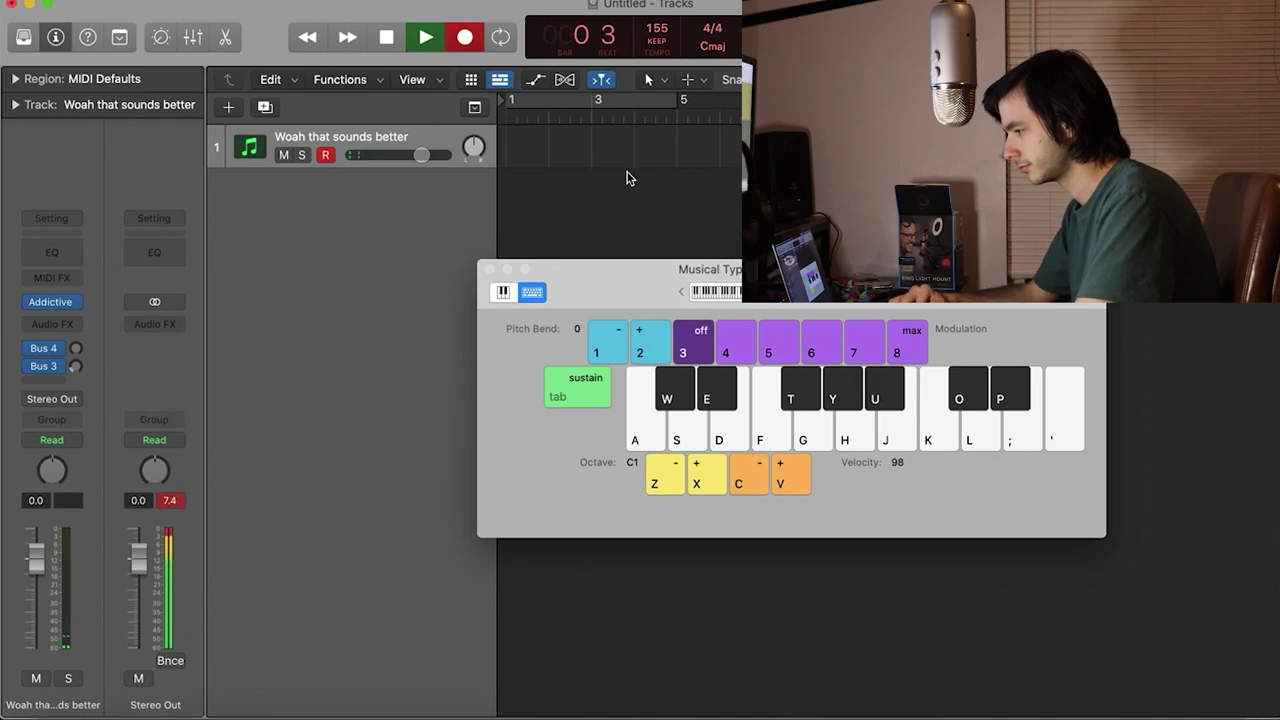
key(a)
key(a)
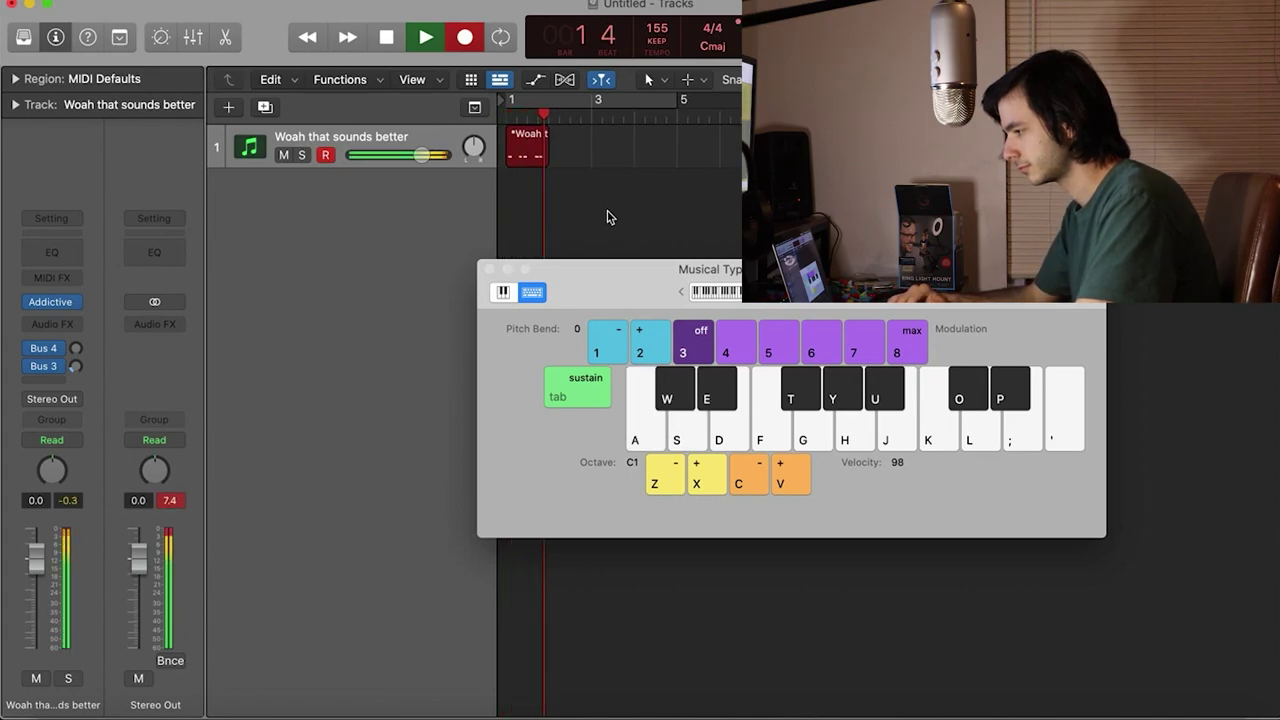
key(space)
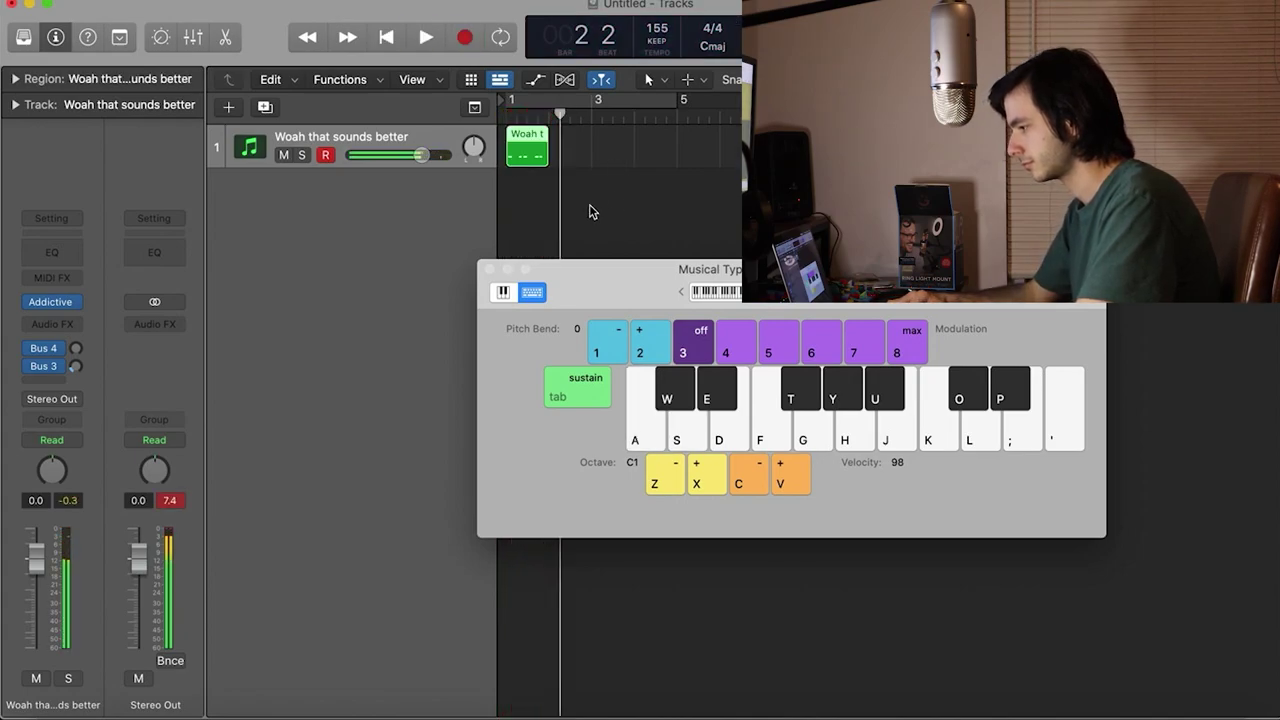
In the recorded region's Piano Roll, move the first C1 note to beat 1 and the first D1 note to beat 2.
double_click(518, 153)
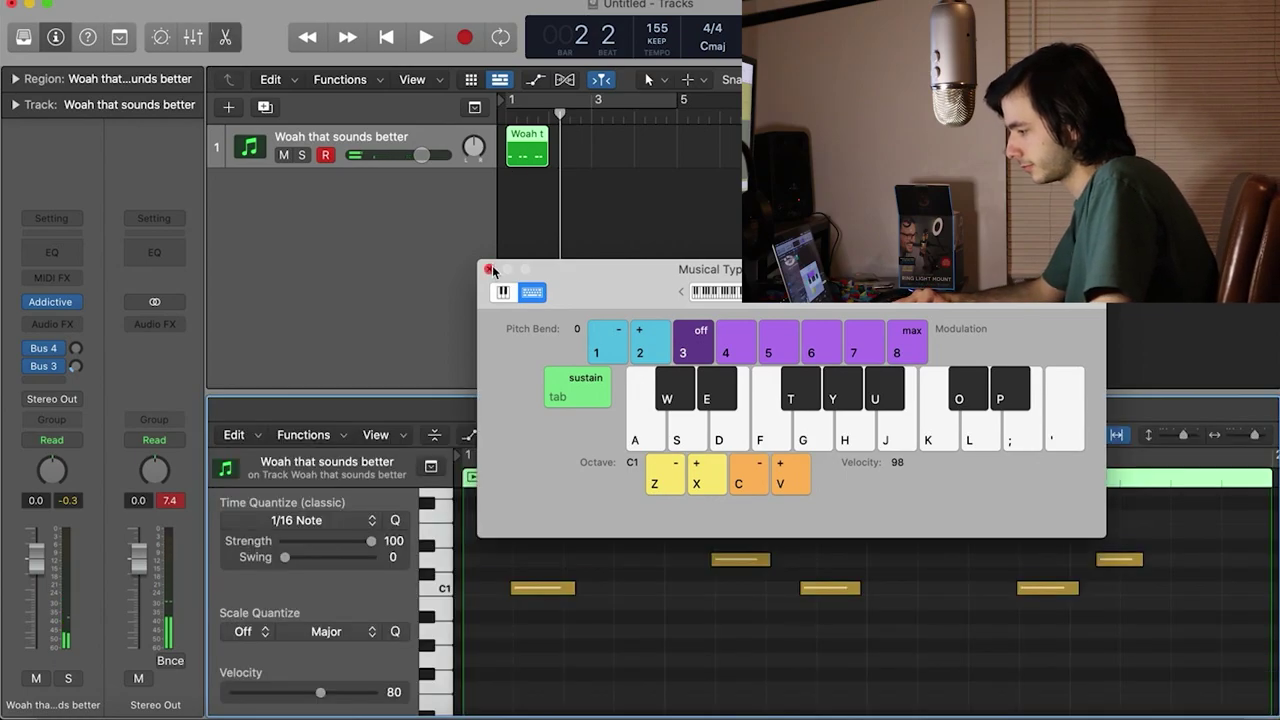
click(488, 270)
drag(541, 590, 463, 588)
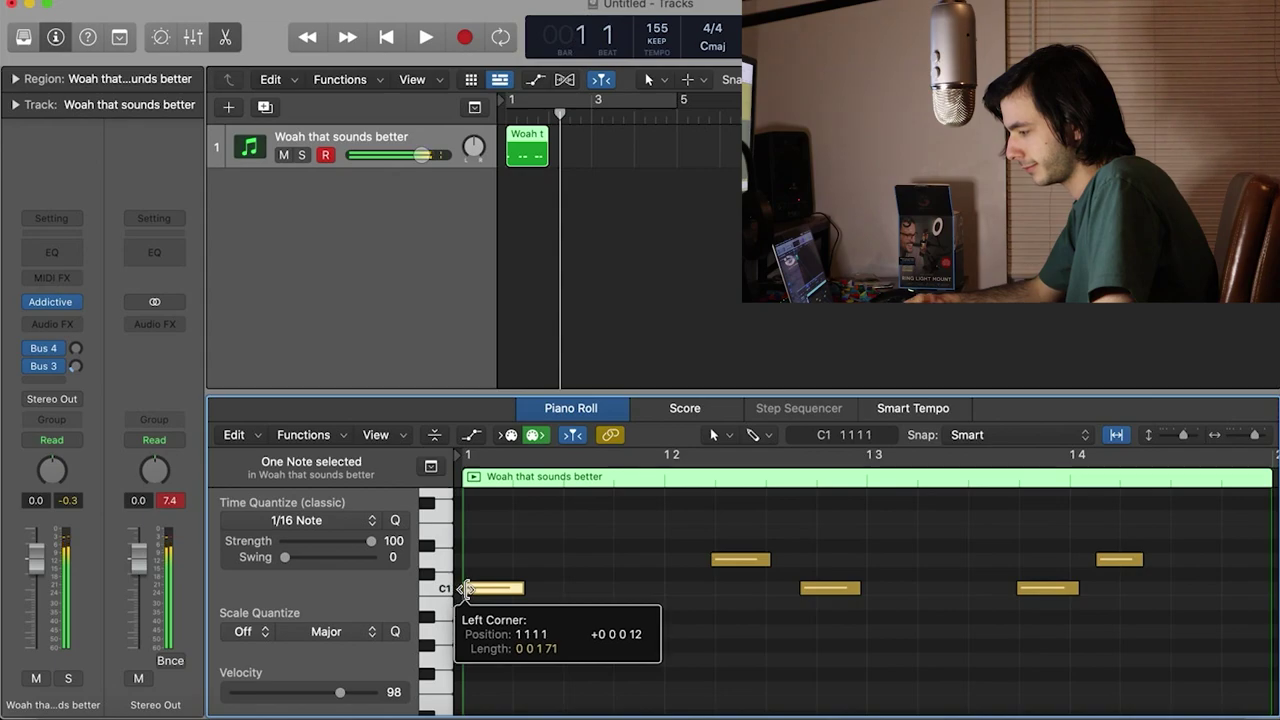
click(720, 562)
drag(720, 562, 674, 561)
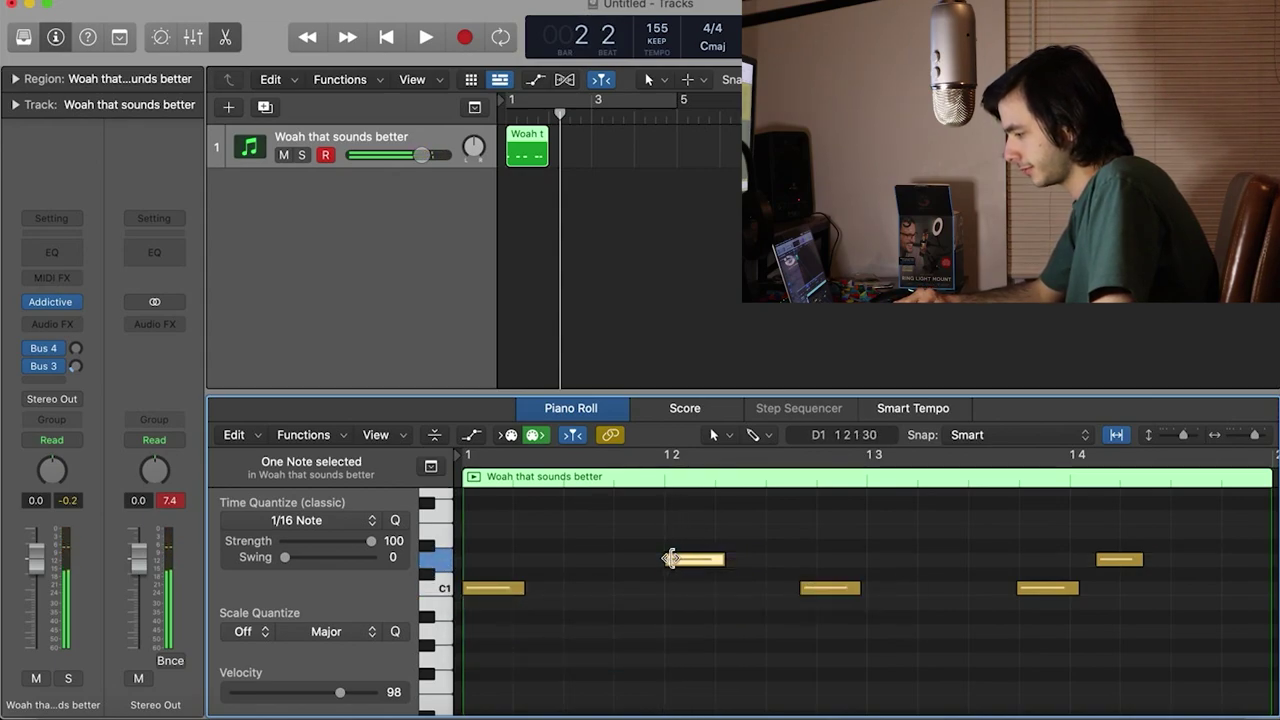
click(668, 559)
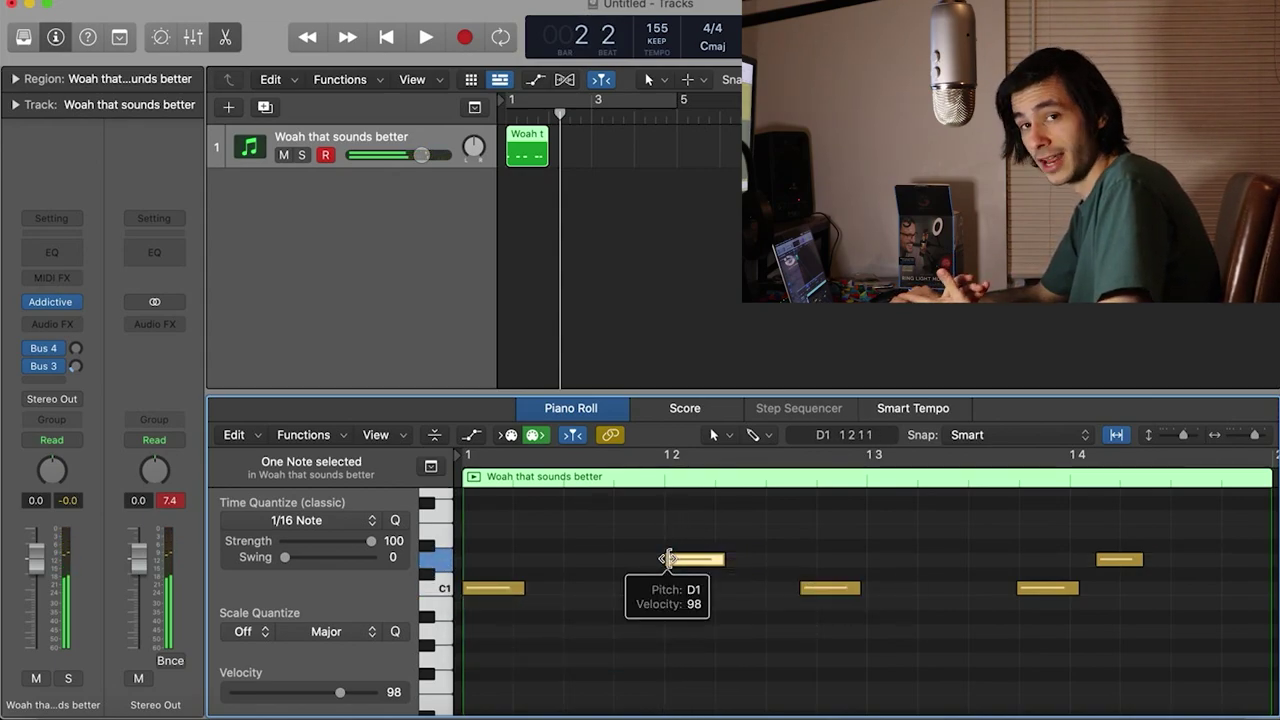
Align the second C1 note to beat 3, the last D1 note to beat 4 and the last C1 note to position 1 3 4 1.
click(824, 590)
drag(824, 590, 892, 592)
click(1050, 590)
drag(1050, 590, 1071, 560)
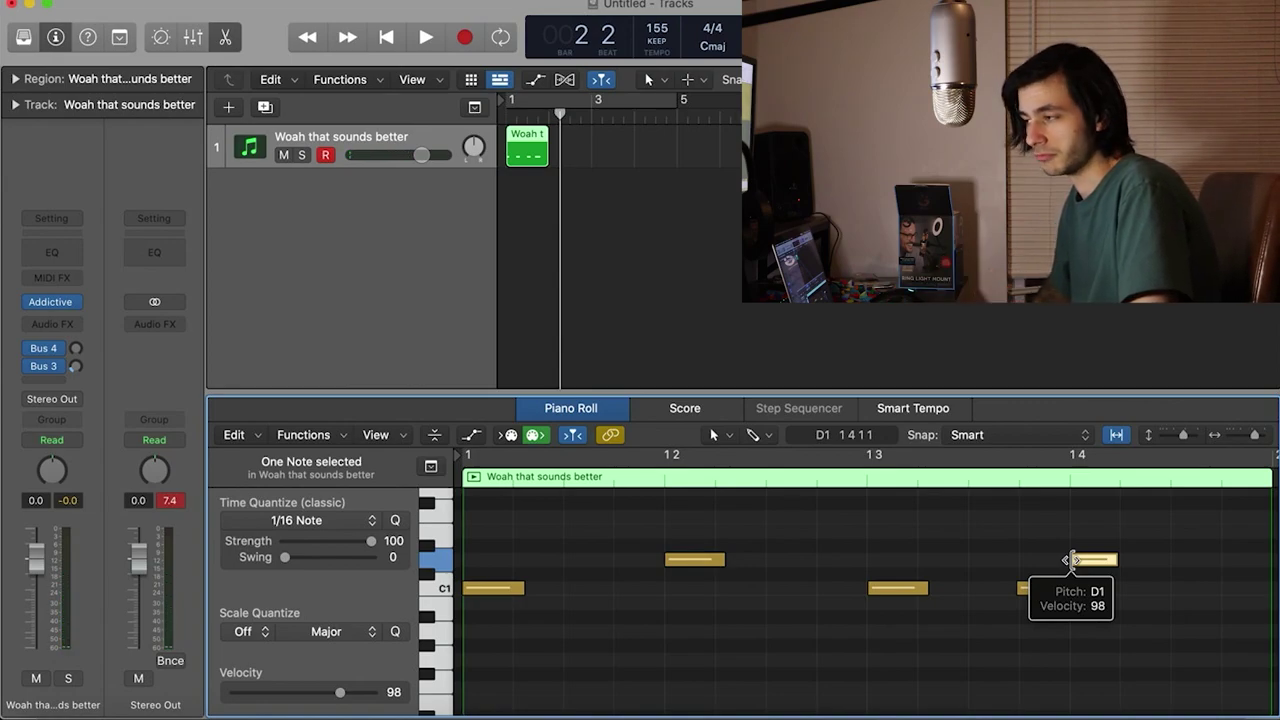
click(1017, 587)
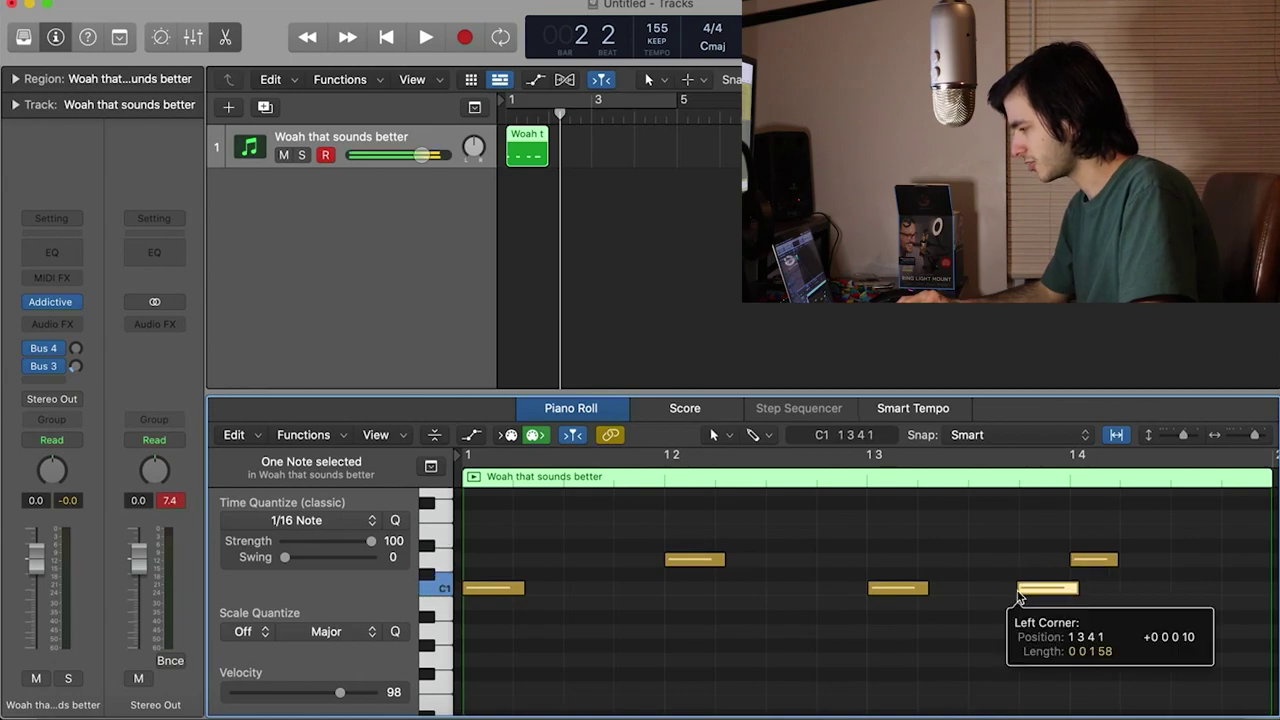
click(868, 592)
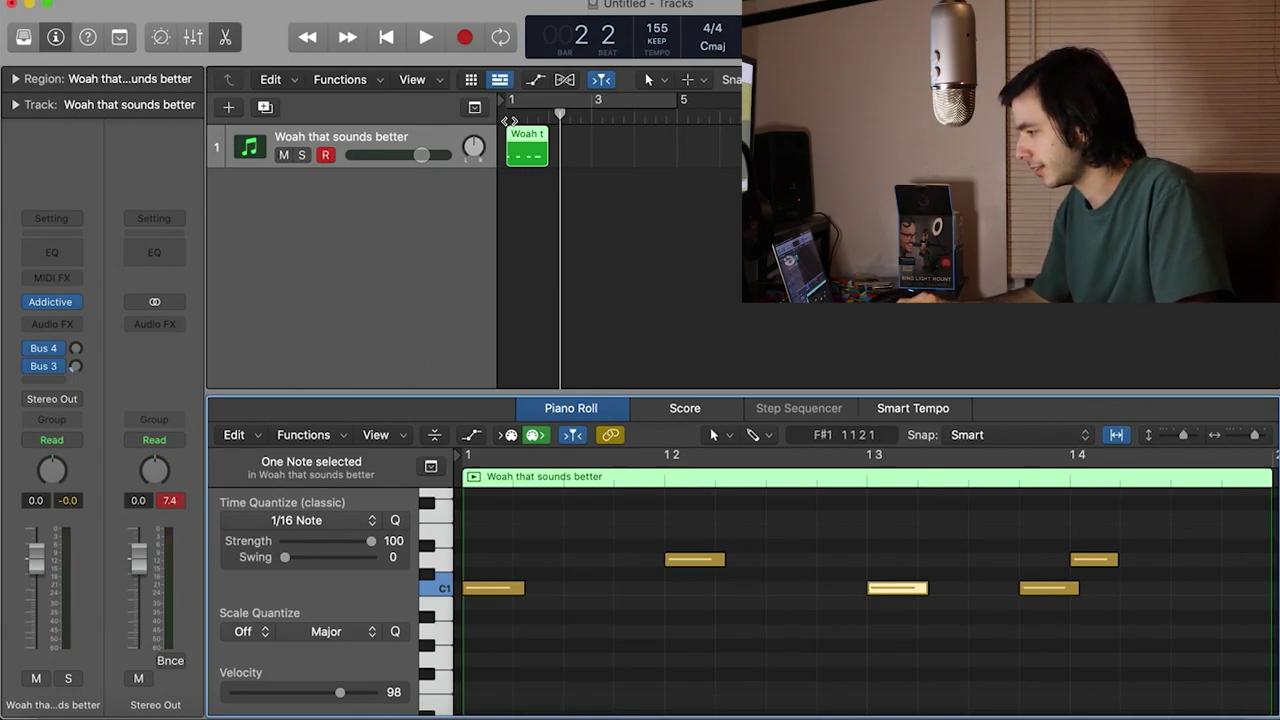
Play the pattern and move the second C1 note halfway between beats 2 and 3 and the last C1 note to position 1 3 3 1.
click(511, 112)
key(space)
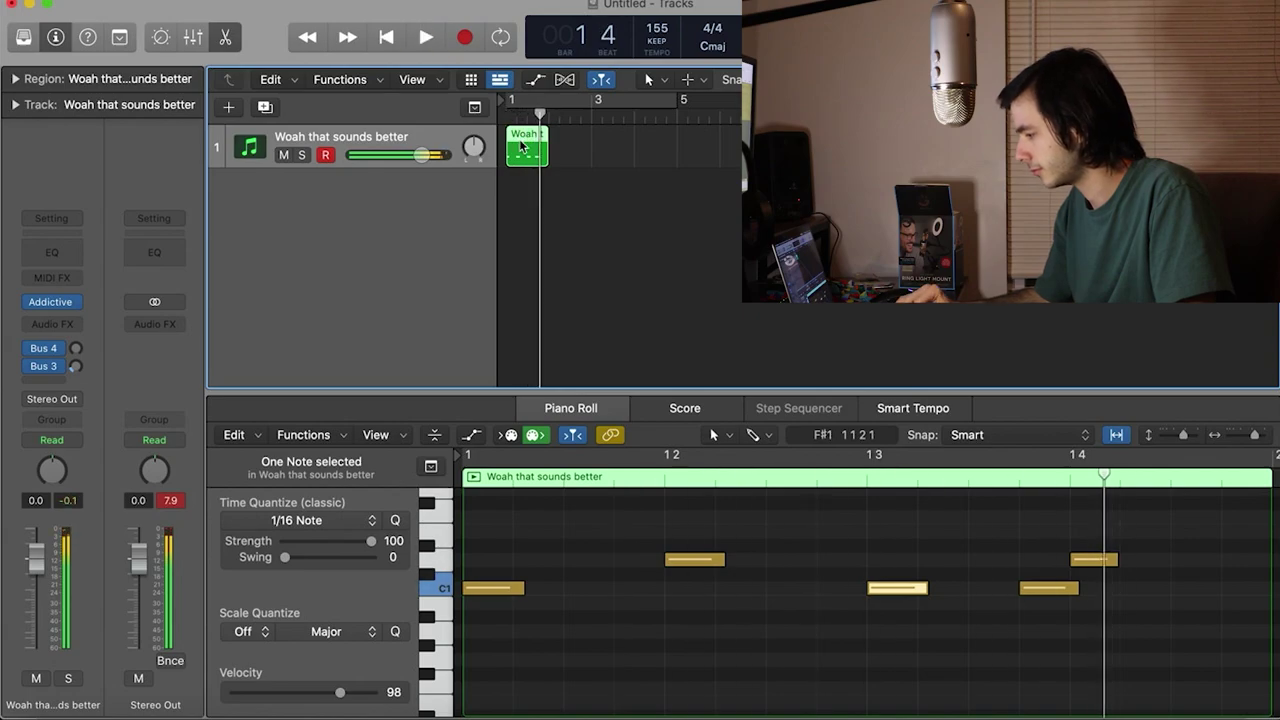
drag(886, 588, 780, 592)
drag(1046, 589, 998, 590)
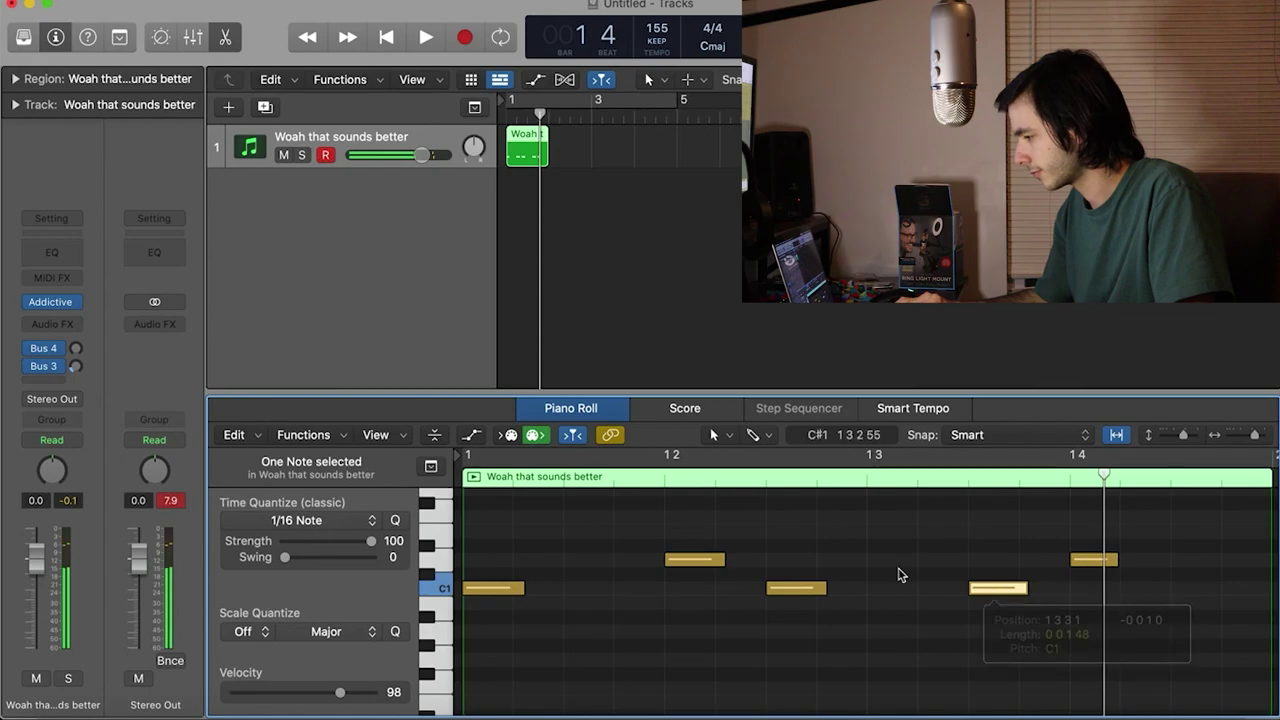
Play the adjusted drum pattern from the start of bar 1 to check its groove.
click(465, 472)
key(space)
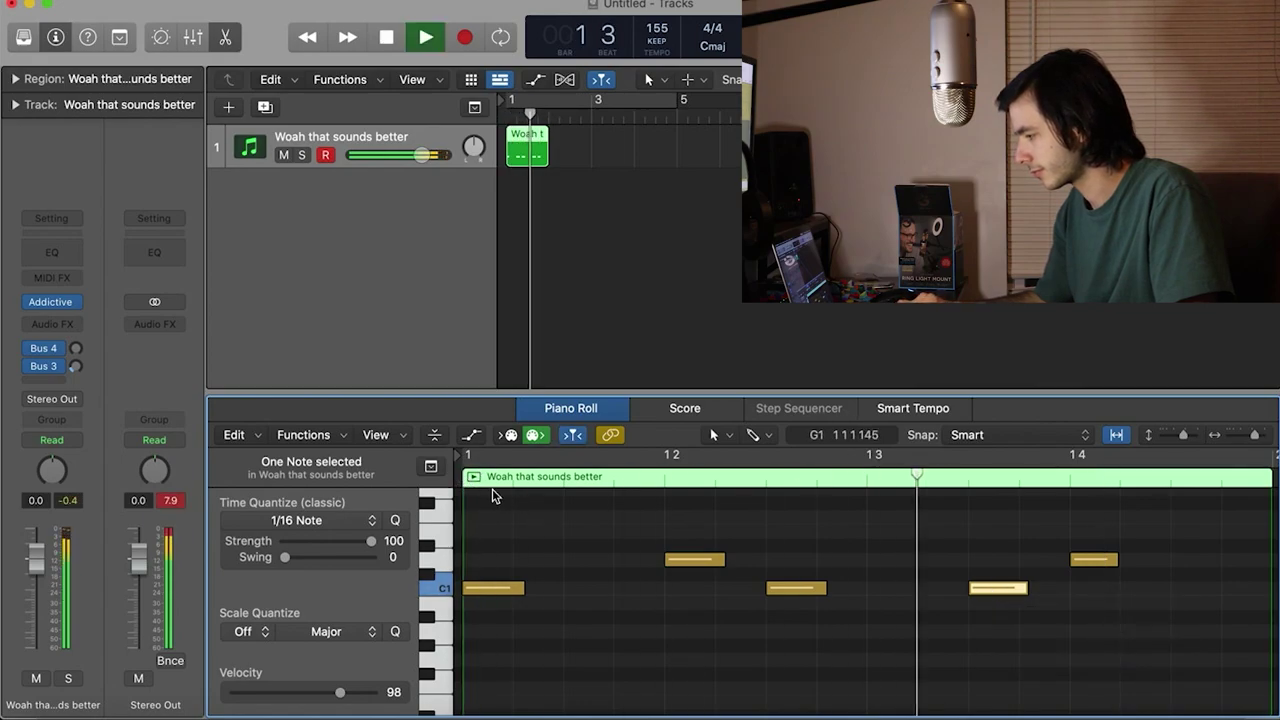
key(space)
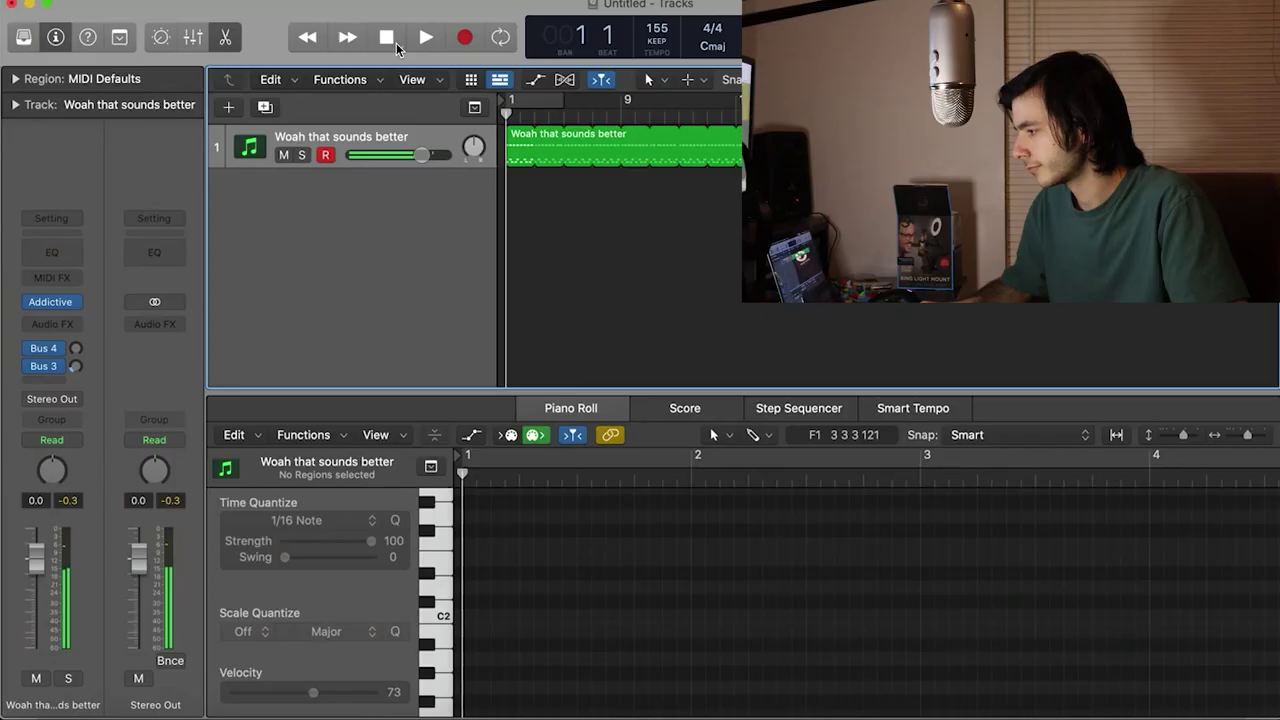
Listen to the extended drum track from bar 1 and from bar 24, stopping playback after each section.
key(space)
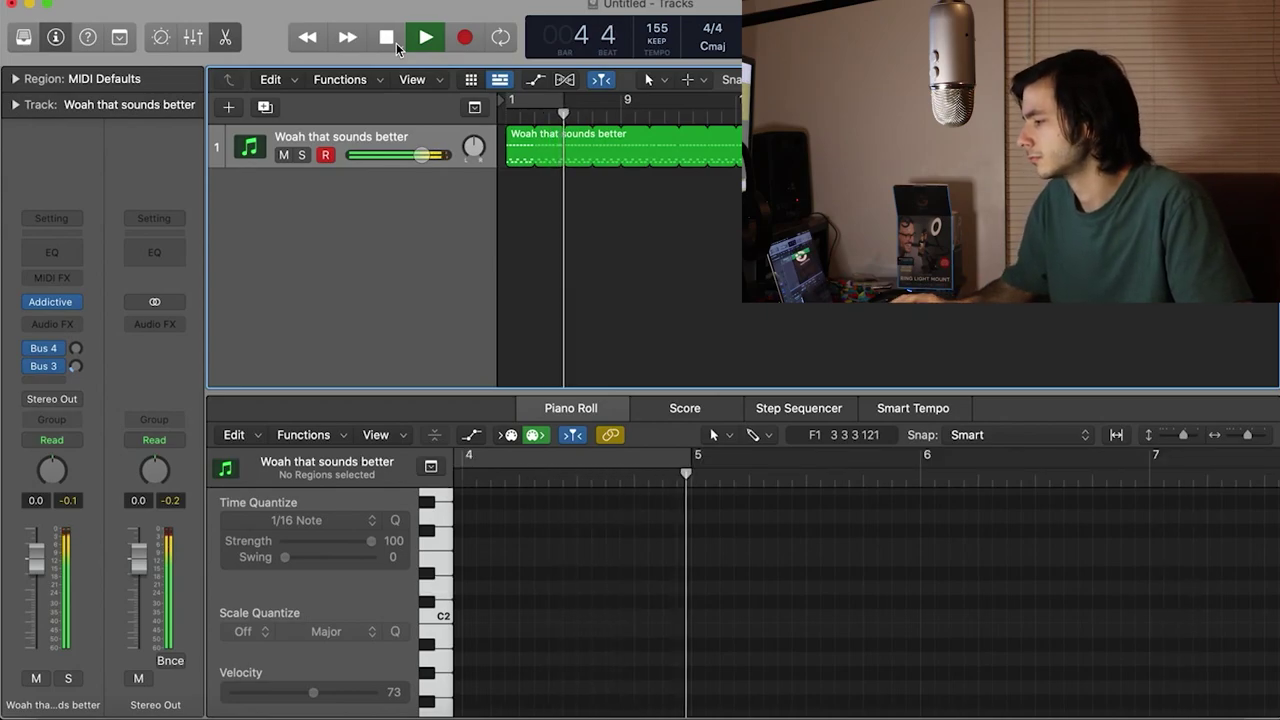
key(space)
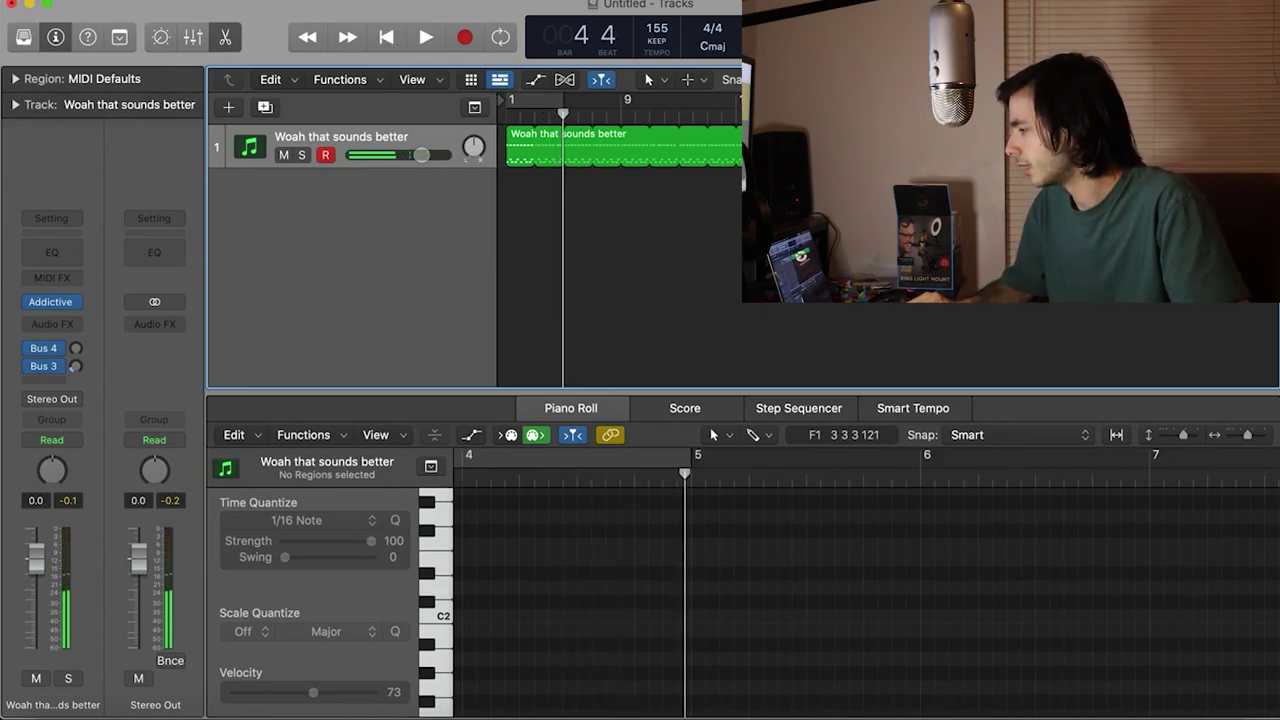
key(End)
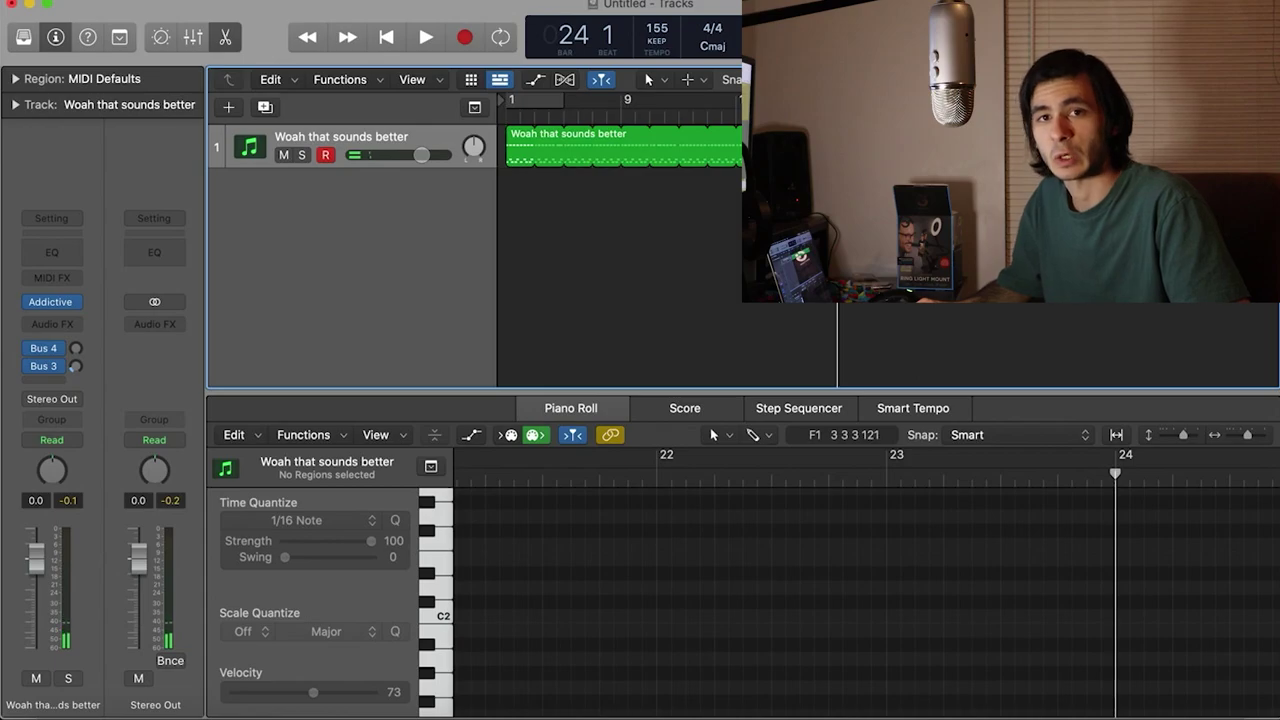
key(space)
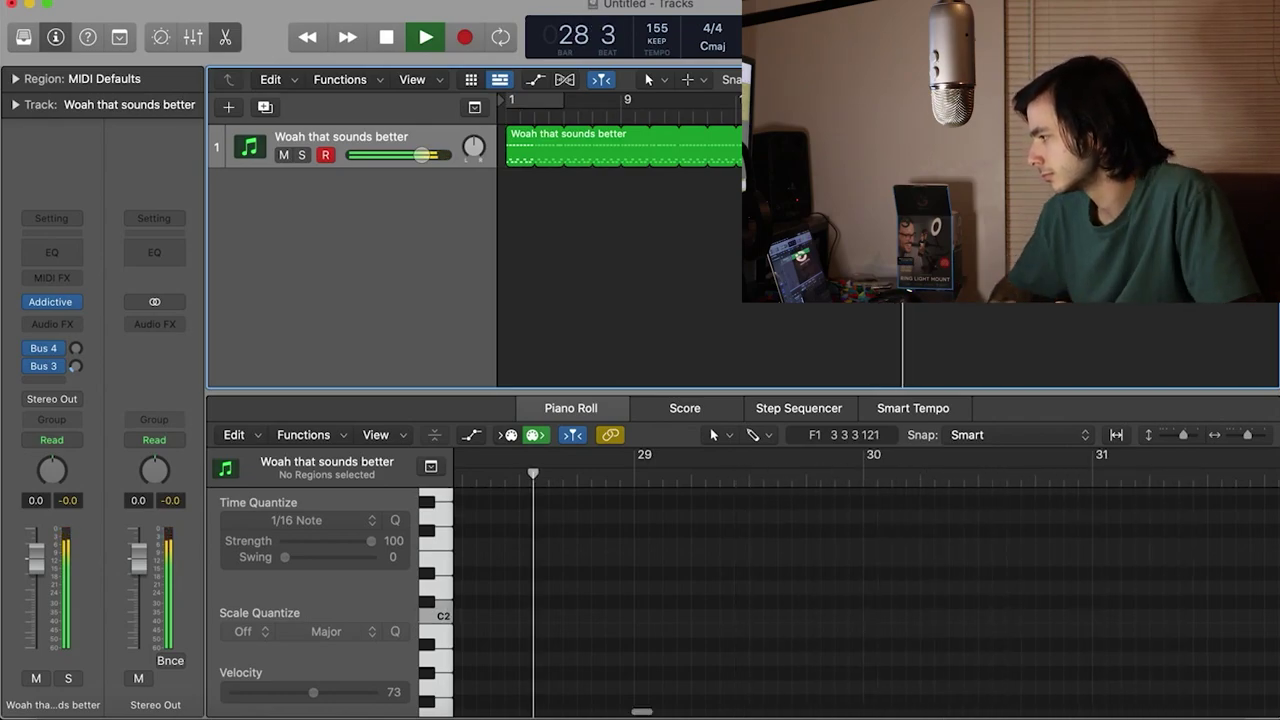
key(space)
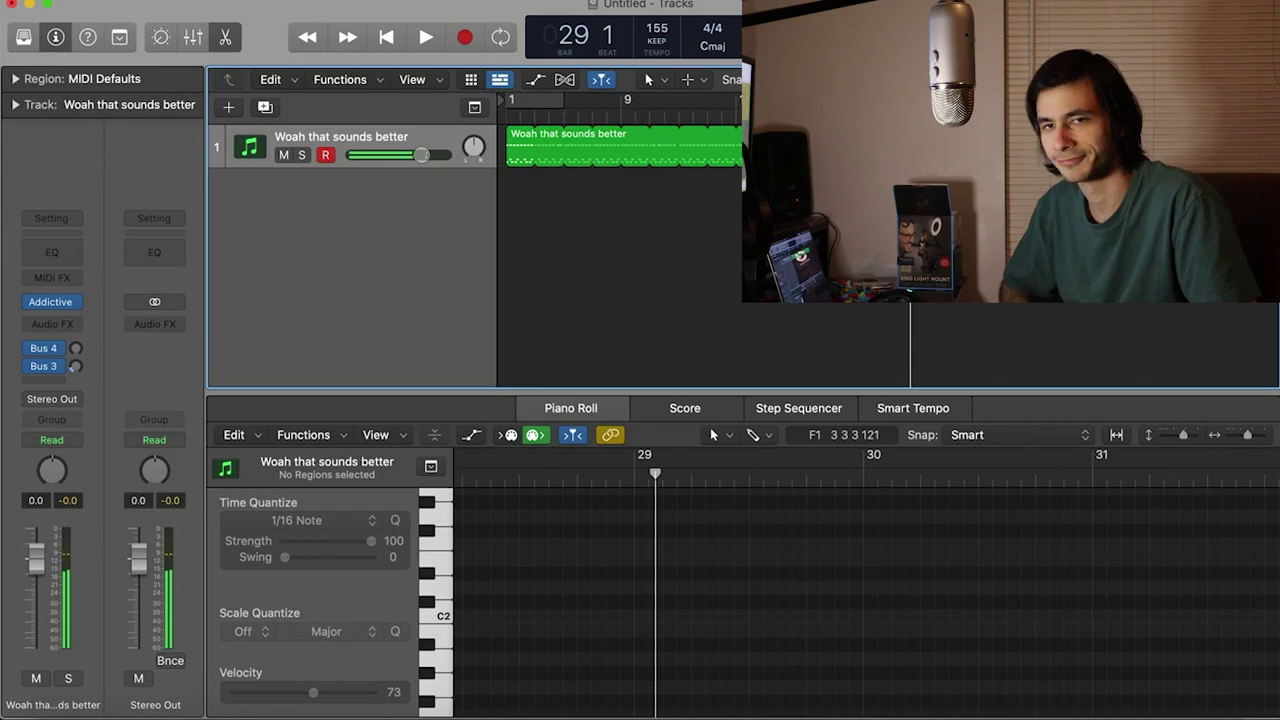